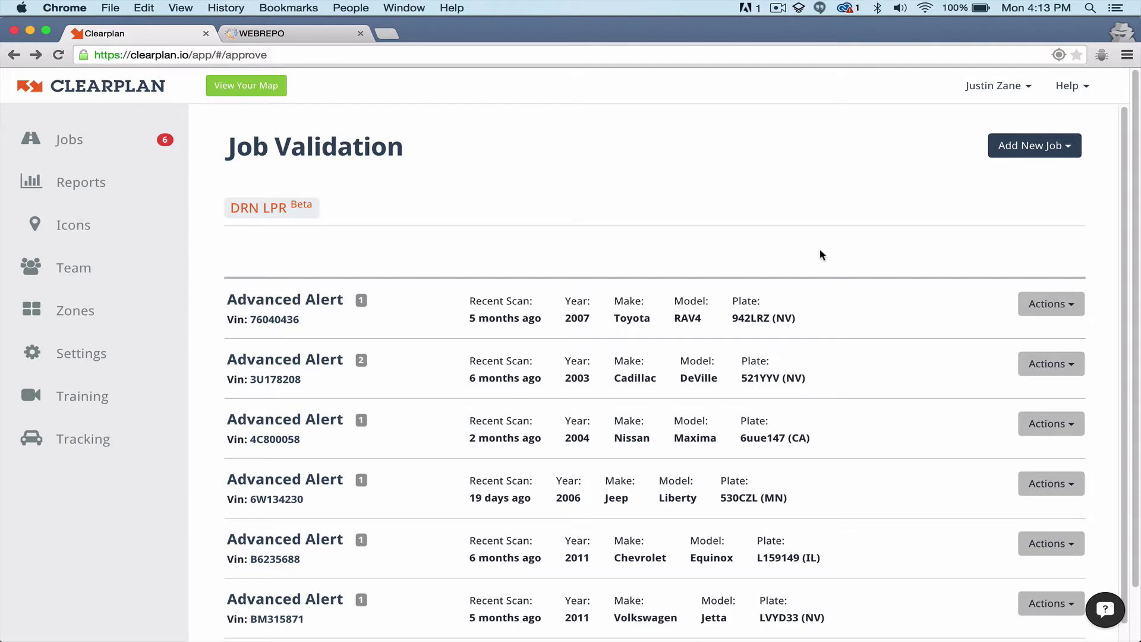
{"action": "scroll", "coordinate": [821, 255], "scroll_direction": "down", "scroll_amount": 1}
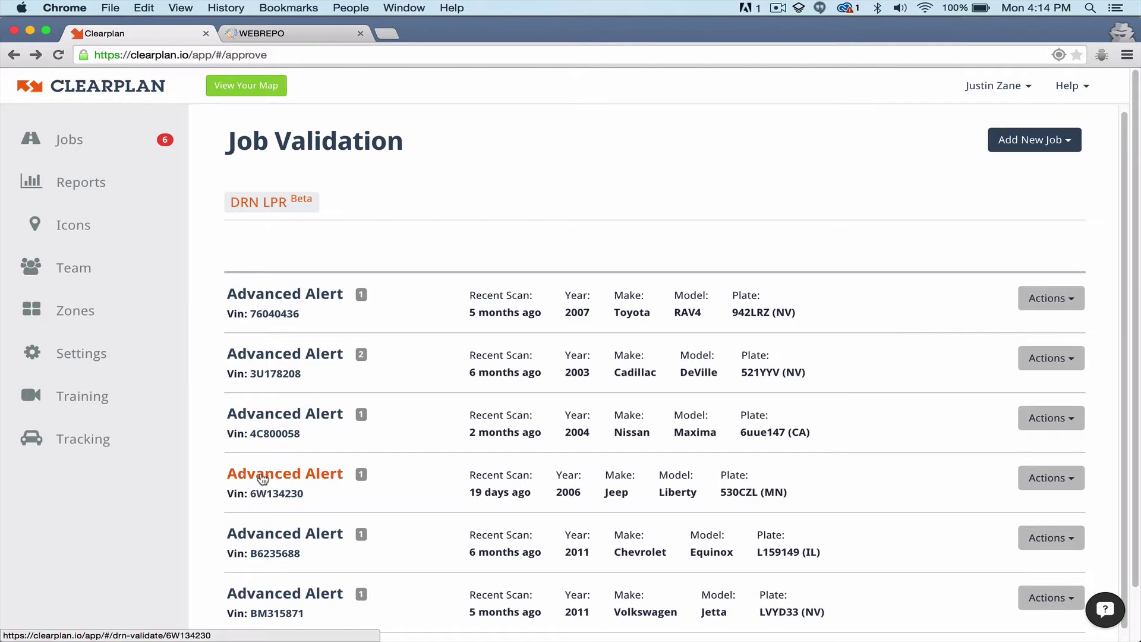
- Open the 2006 Jeep Liberty job 6W134230 and view its scan on zoomed-out satellite imagery
{"action": "left_click", "coordinate": [262, 475]}
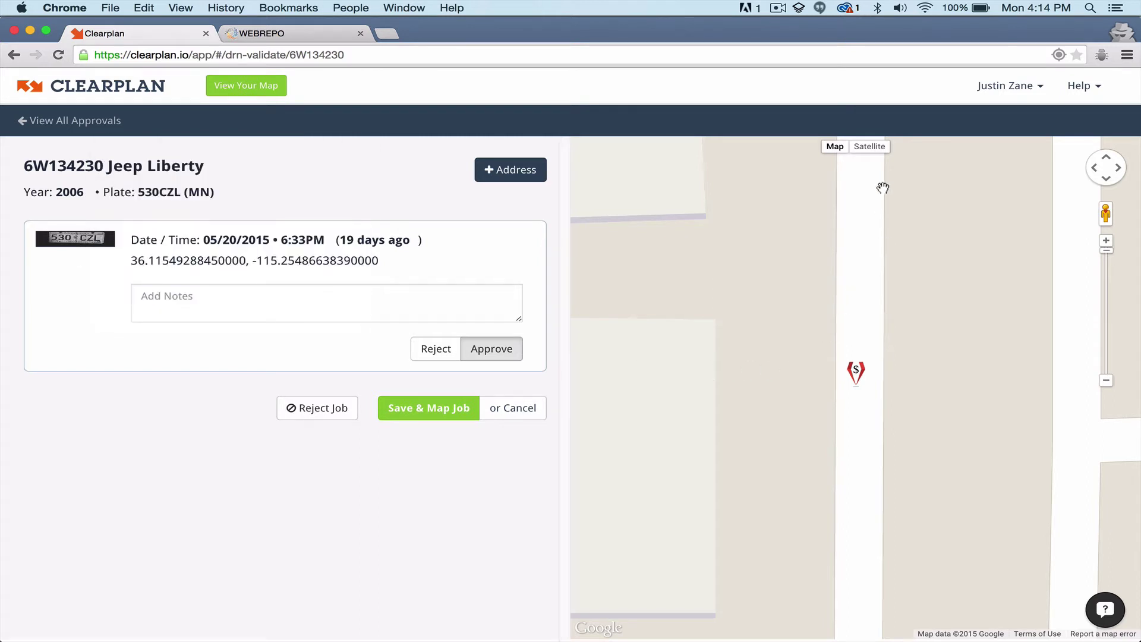
{"action": "left_click", "coordinate": [869, 146]}
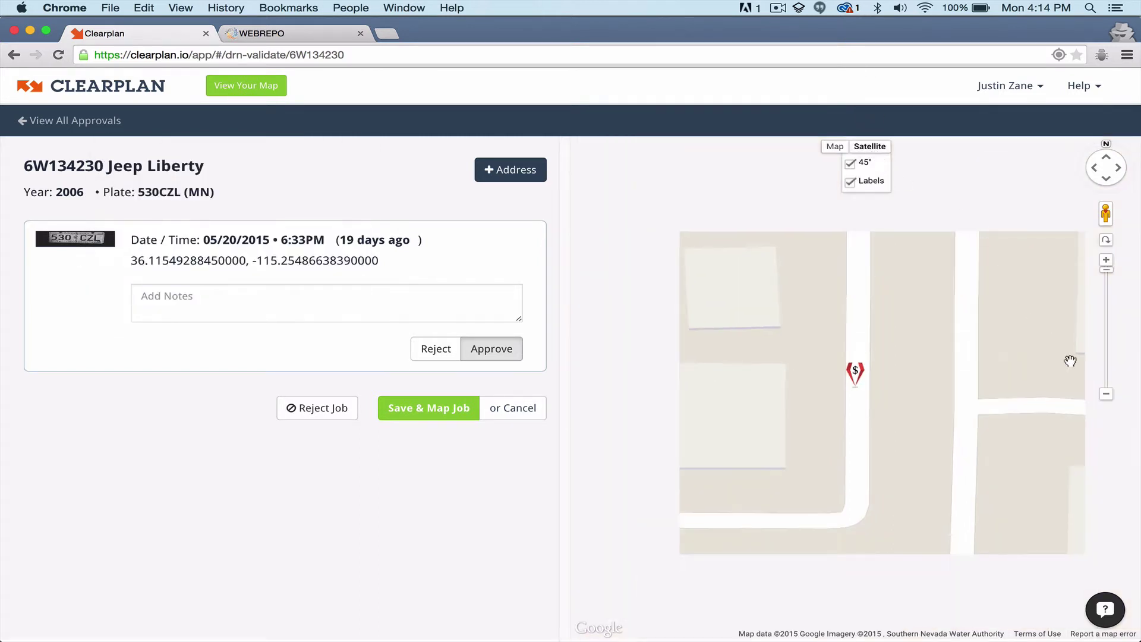
{"action": "left_click", "coordinate": [1106, 396]}
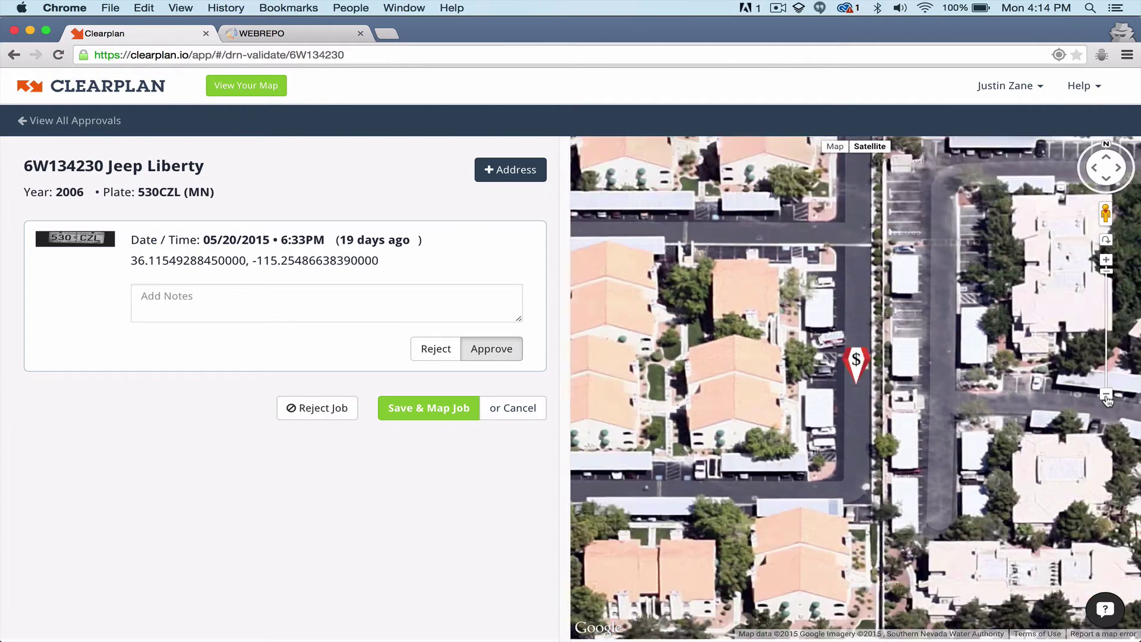
{"action": "left_click", "coordinate": [1106, 395]}
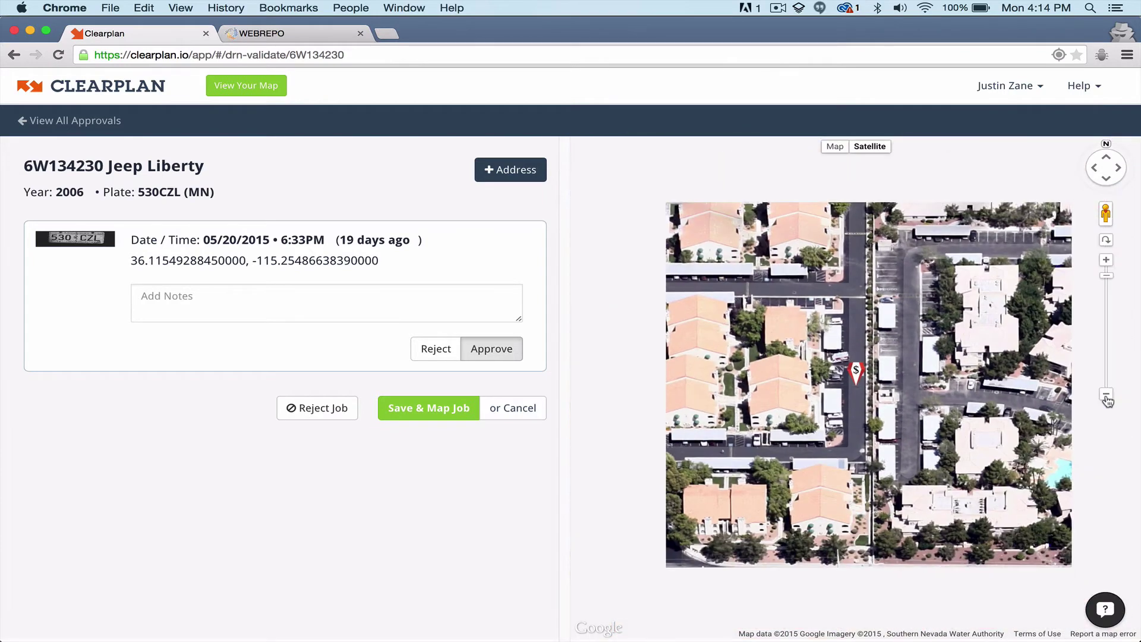
{"action": "left_click", "coordinate": [1106, 396]}
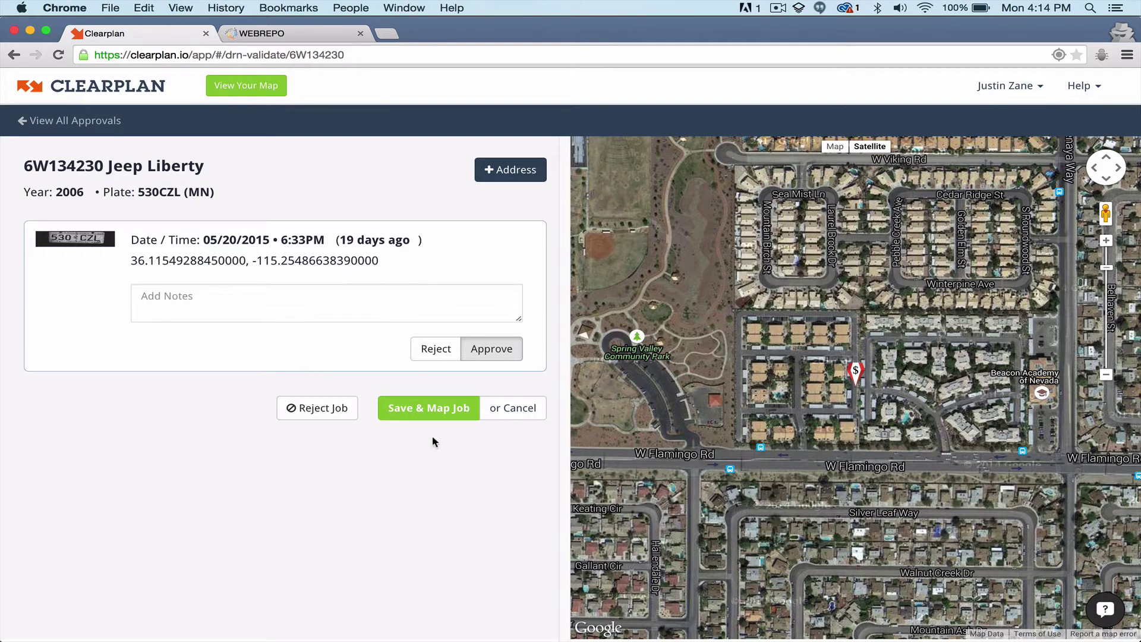
- Save and map the Jeep Liberty job, then zoom out on the 2004 Nissan Maxima job and save it
{"action": "left_click", "coordinate": [430, 412]}
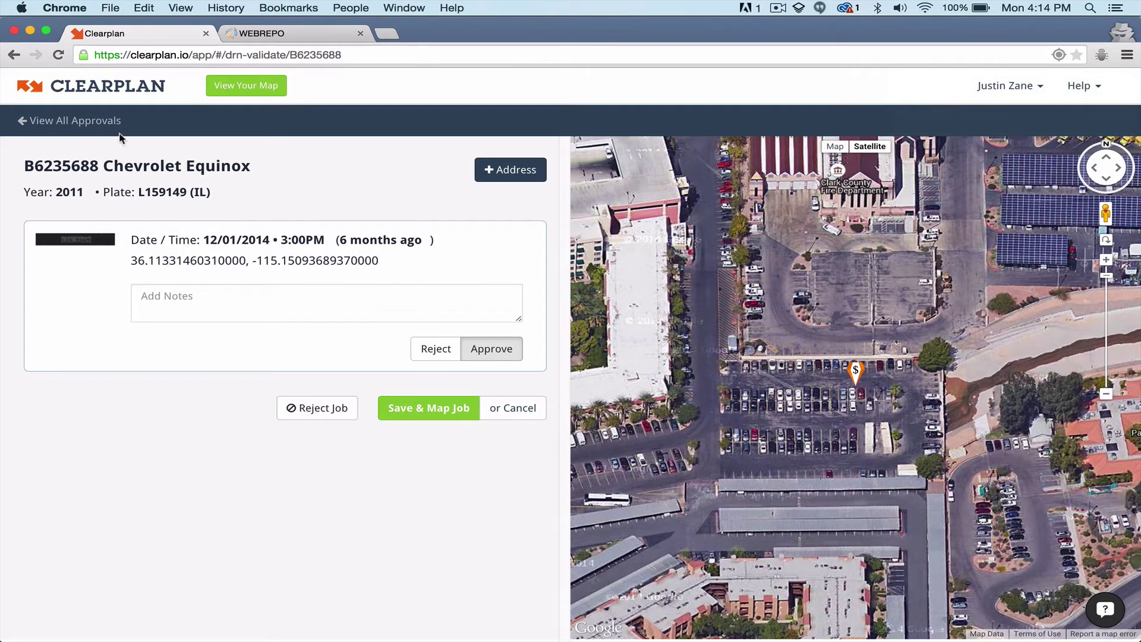
{"action": "left_click", "coordinate": [71, 121]}
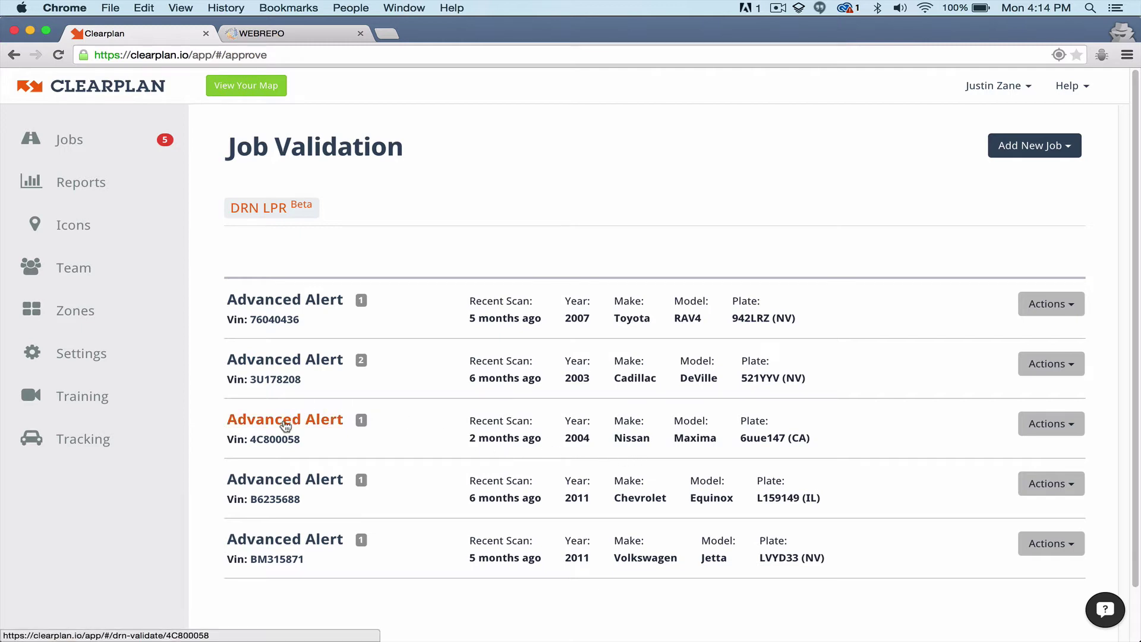
{"action": "left_click", "coordinate": [285, 419]}
{"action": "mouse_move", "coordinate": [75, 239]}
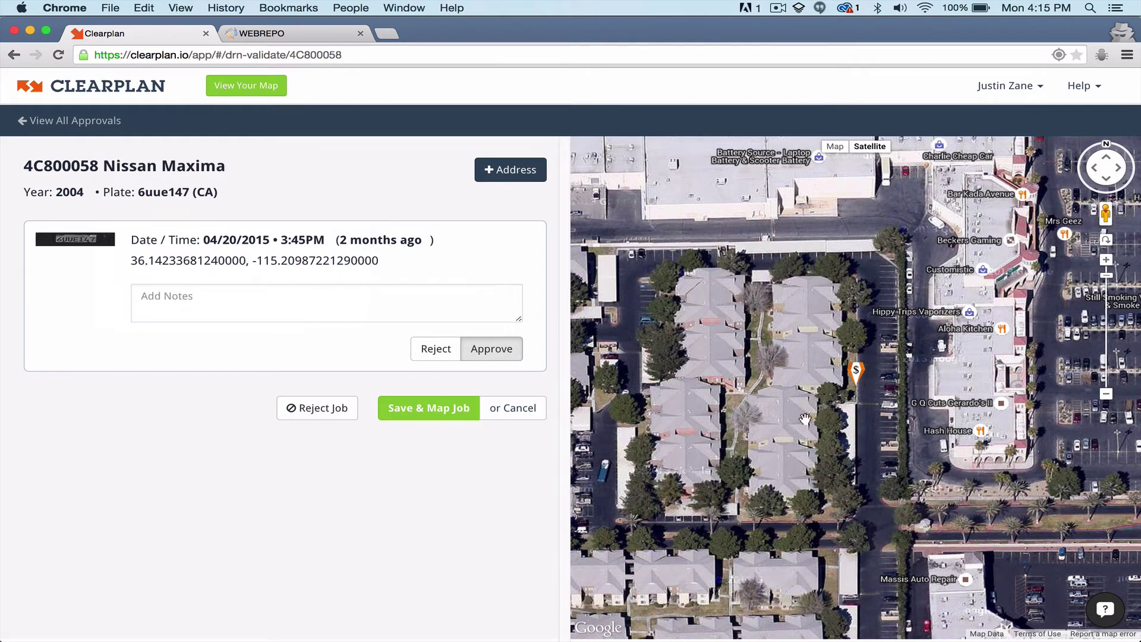
{"action": "left_click", "coordinate": [1105, 396]}
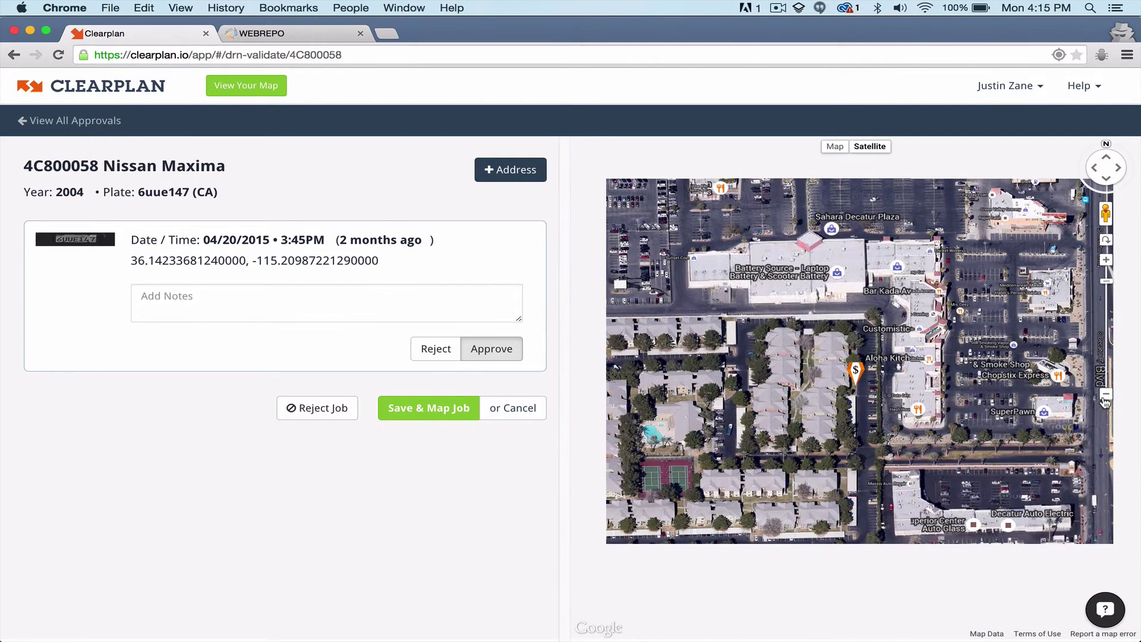
{"action": "left_click", "coordinate": [1105, 395]}
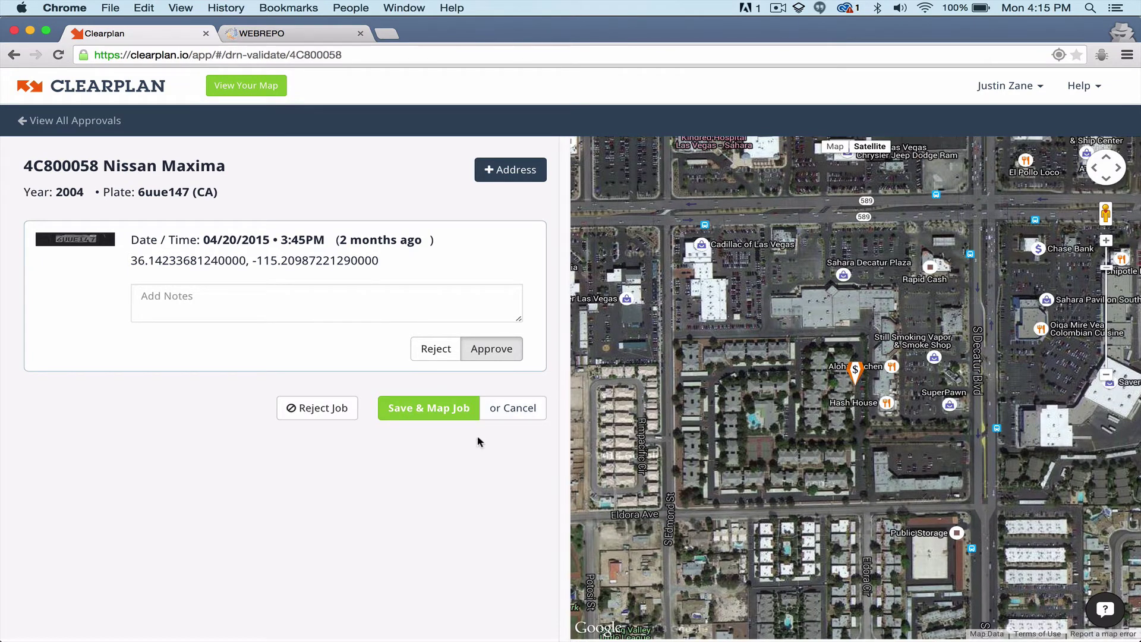
{"action": "left_click", "coordinate": [433, 412]}
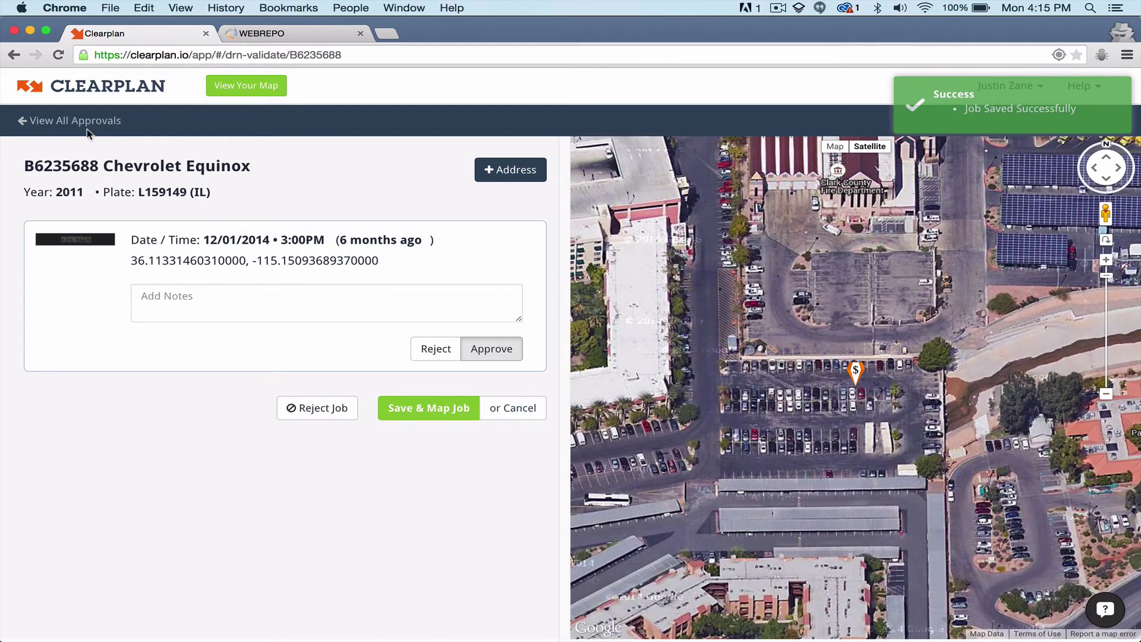
- Open the Volkswagen Jetta alert job from View All Approvals, then go to the WEBREPO plate search
{"action": "left_click", "coordinate": [79, 122]}
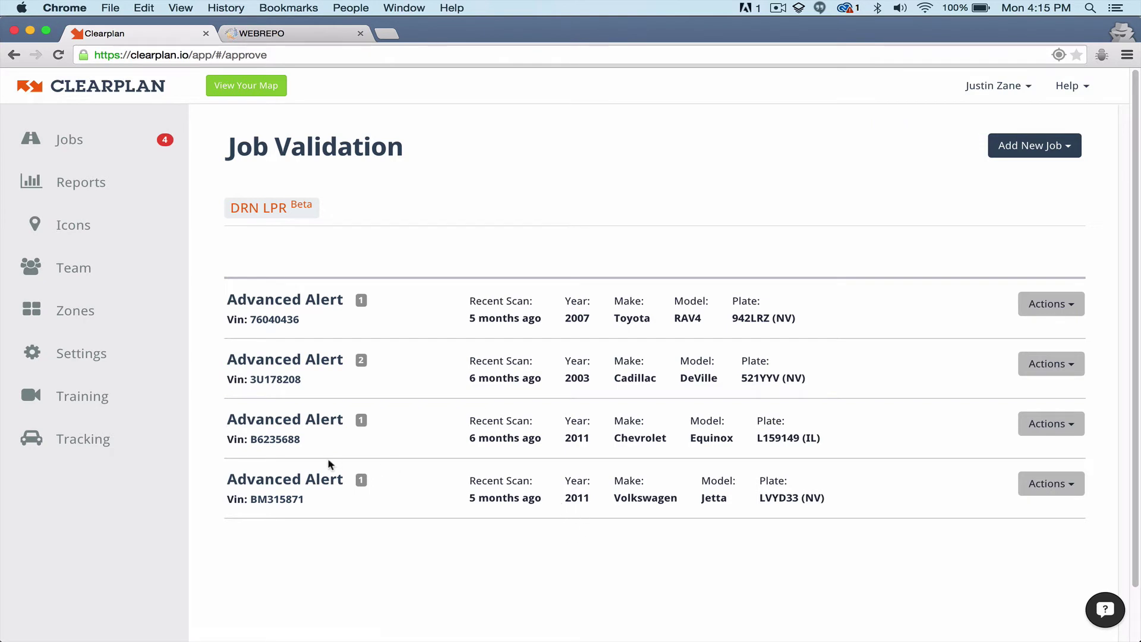
{"action": "left_click", "coordinate": [268, 481]}
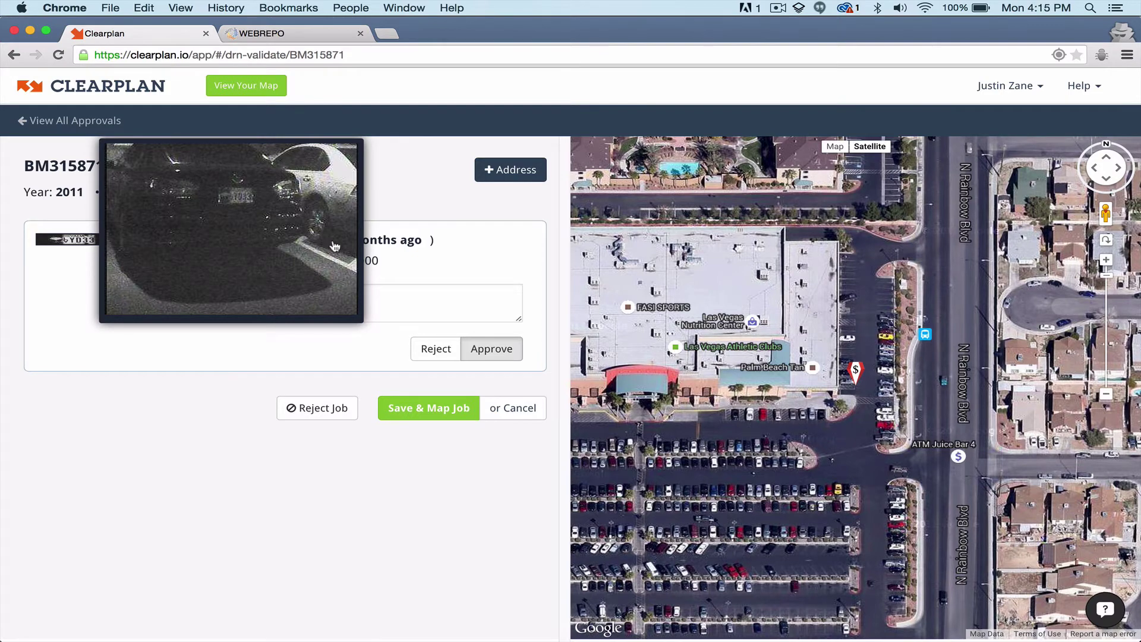
{"action": "left_click", "coordinate": [313, 33]}
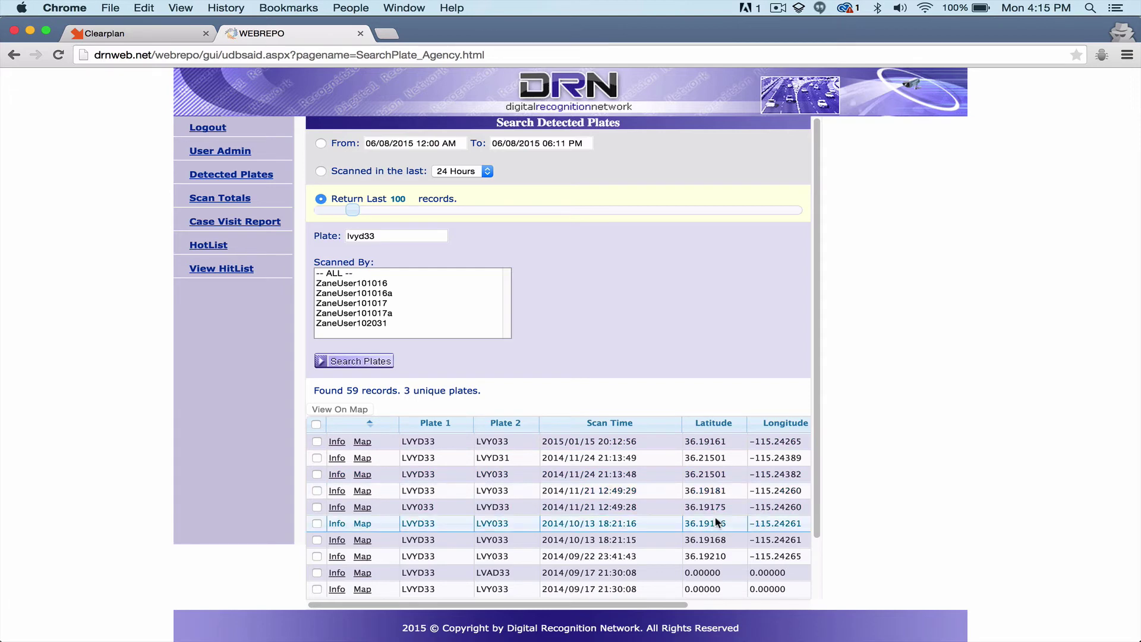
- Add the note 'Multiple Scans Here' to the Volkswagen Jetta job and save and map it
{"action": "left_click", "coordinate": [142, 33]}
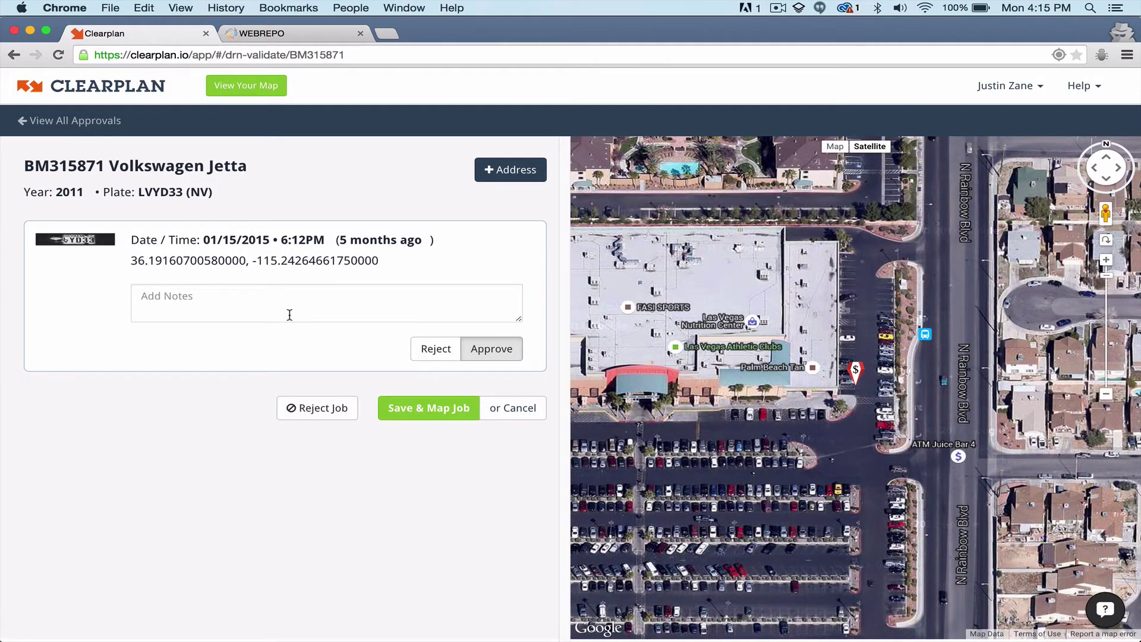
{"action": "left_click", "coordinate": [288, 307]}
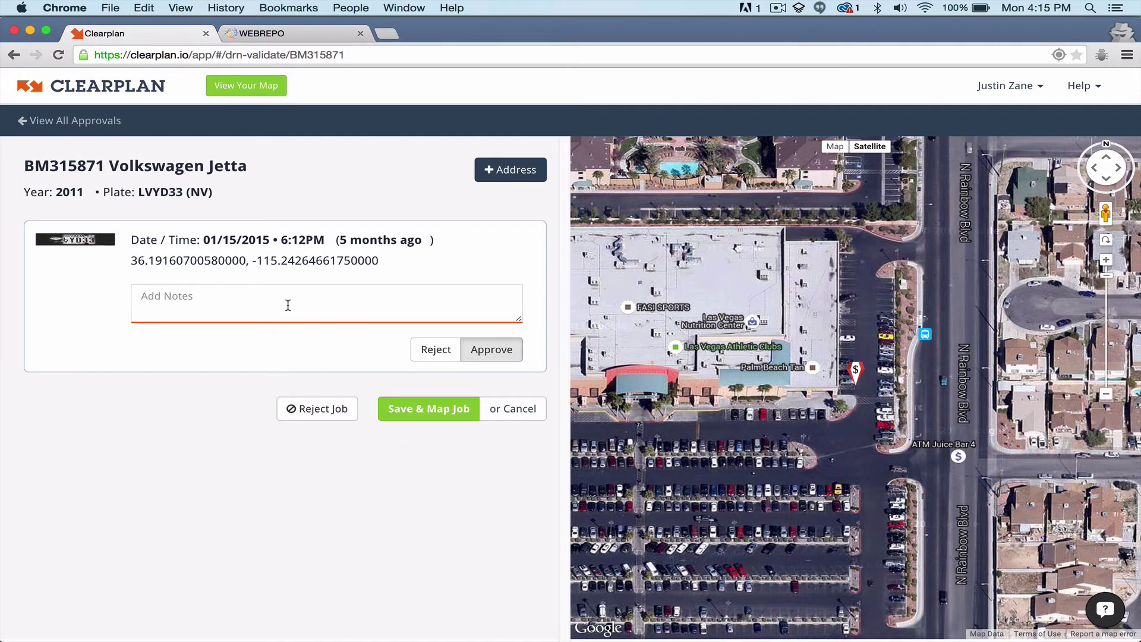
{"action": "type", "text": "M"}
{"action": "type", "text": "cans Here"}
{"action": "left_click", "coordinate": [416, 411]}
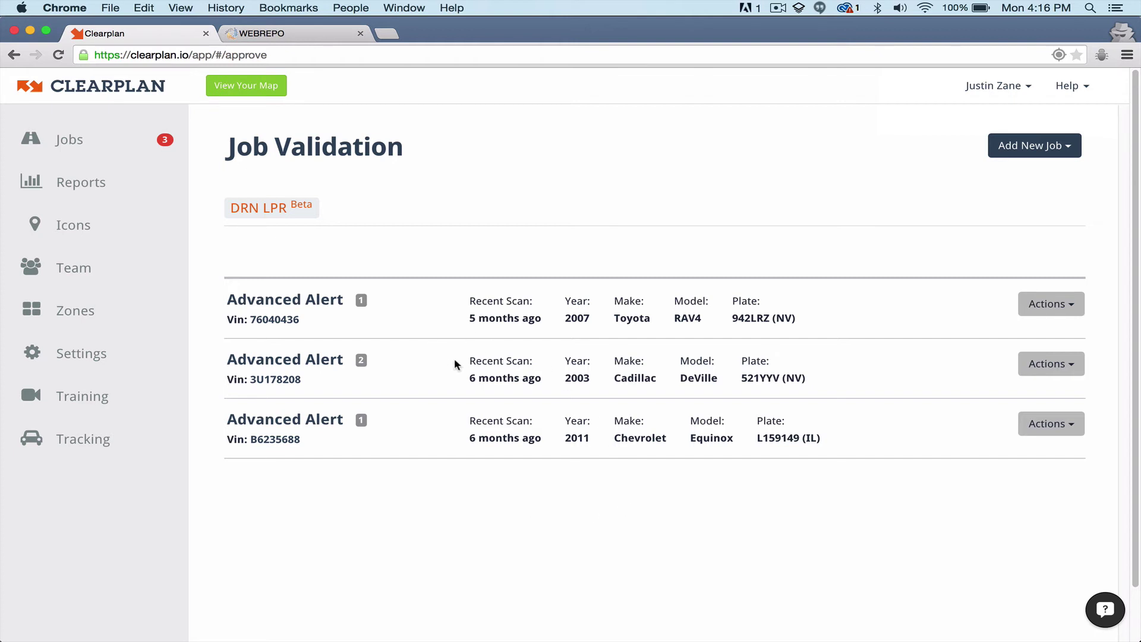
- Filter the jobs map to Advanced Alert Day Scan and Advanced Alert Night Scan addresses
{"action": "left_click", "coordinate": [269, 96]}
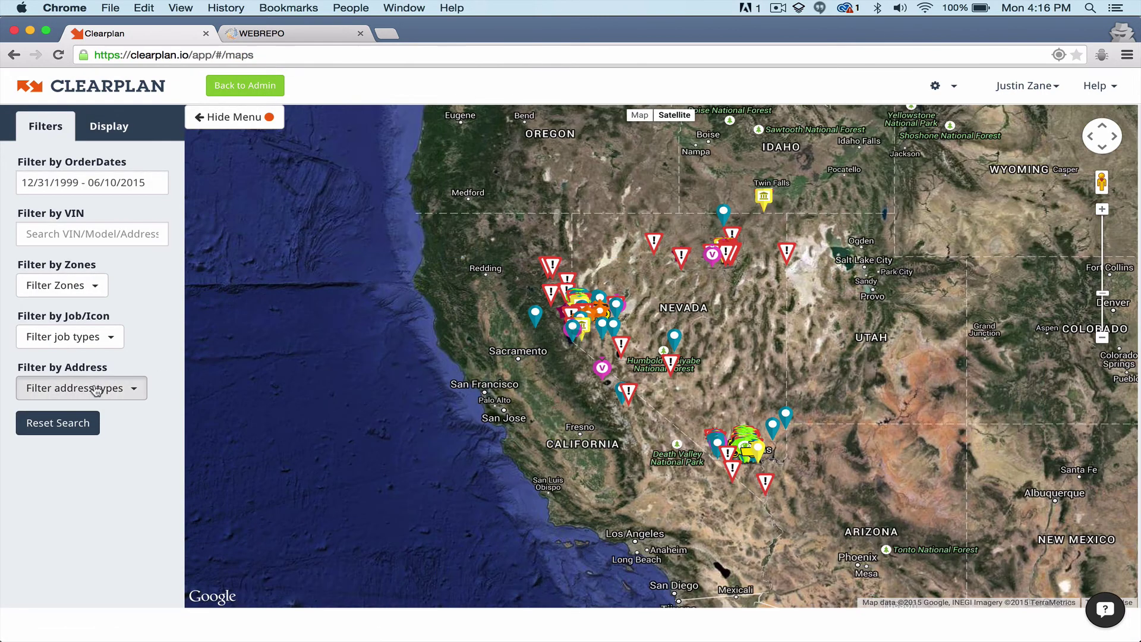
{"action": "left_click", "coordinate": [81, 387]}
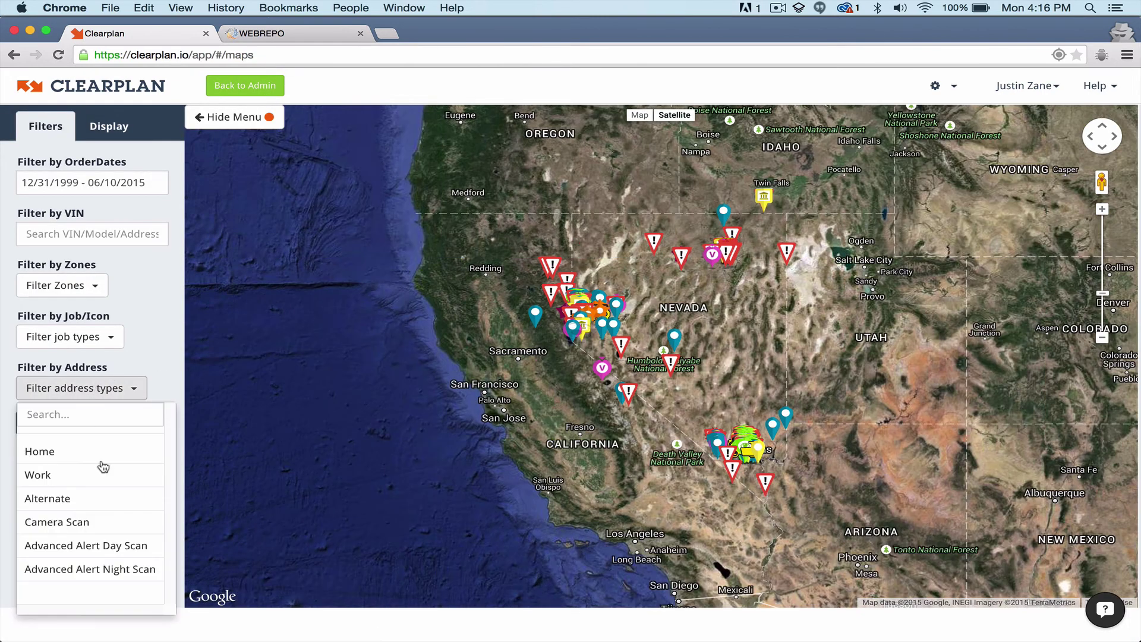
{"action": "left_click", "coordinate": [97, 545]}
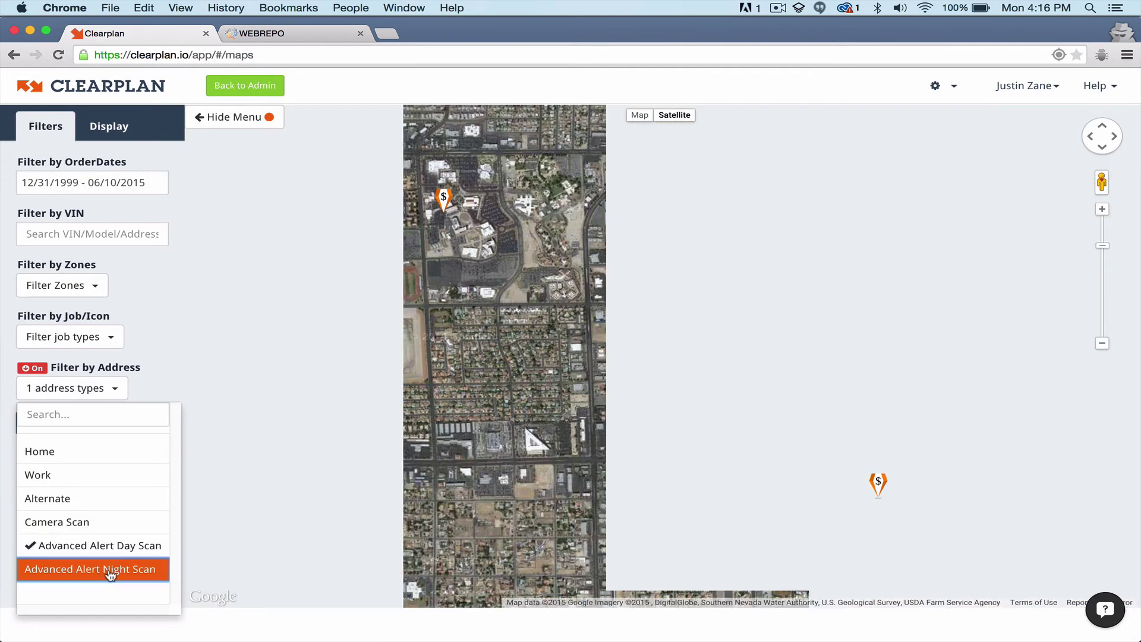
{"action": "left_click", "coordinate": [90, 569]}
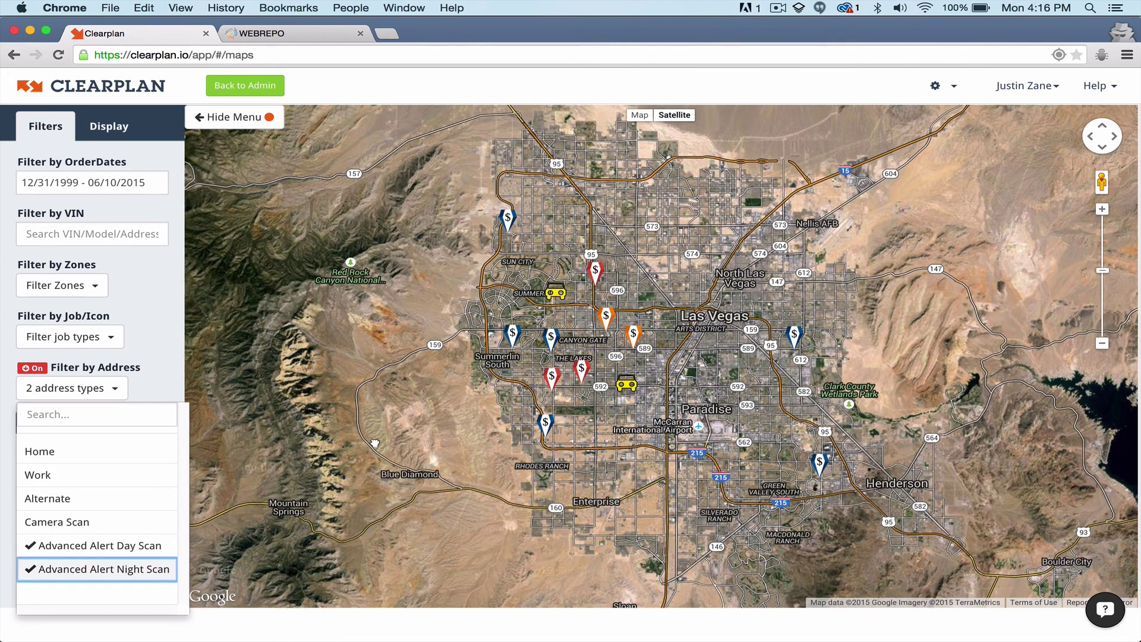
- Inspect the 2005 Chrysler 300 alert marker on the filtered map
{"action": "left_click_drag", "start_coordinate": [384, 515], "coordinate": [413, 538]}
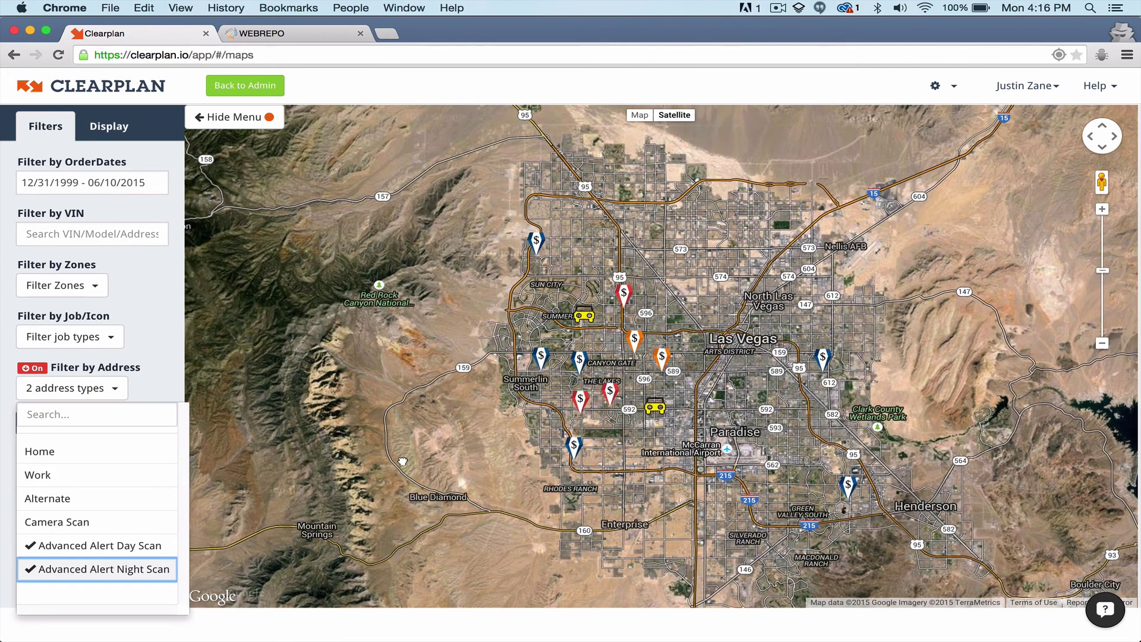
{"action": "left_click", "coordinate": [659, 410]}
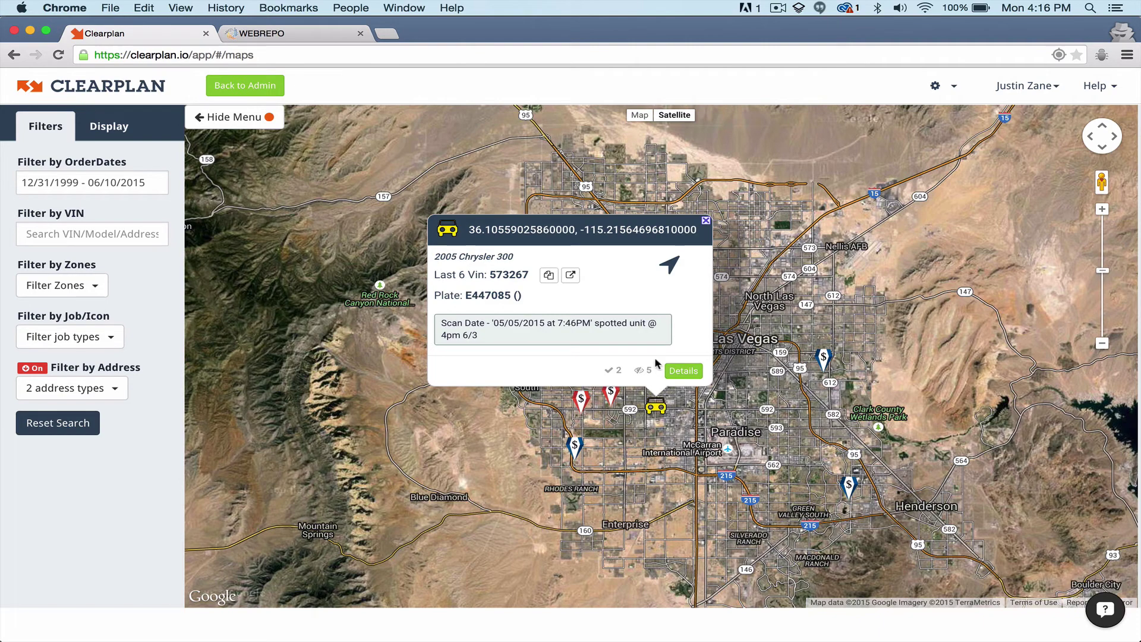
{"action": "left_click", "coordinate": [560, 340]}
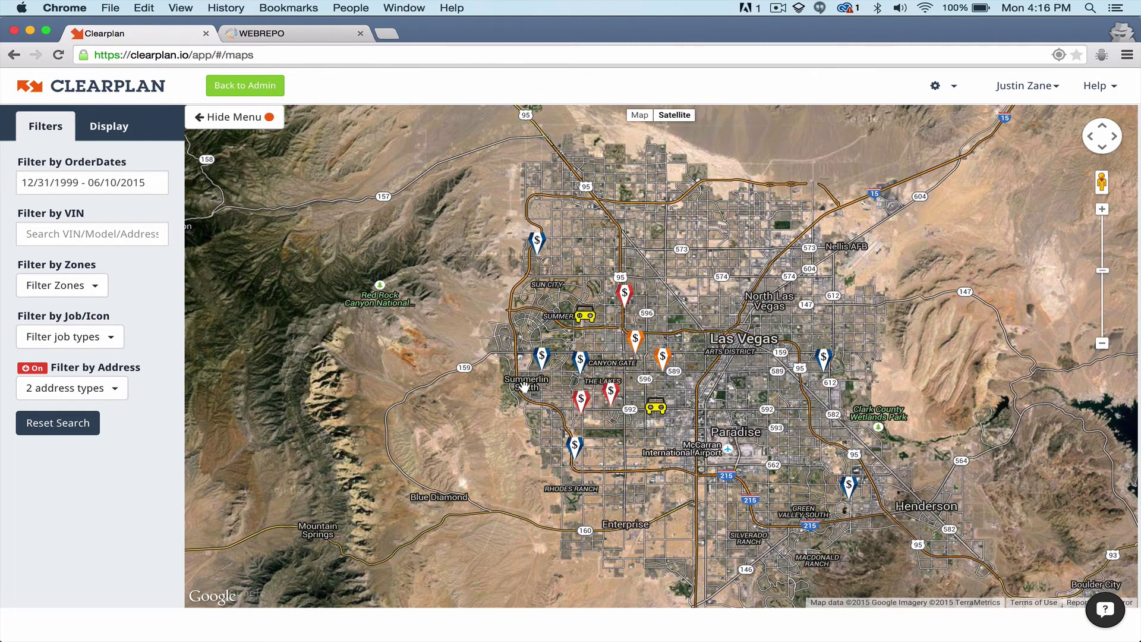
{"action": "left_click", "coordinate": [584, 316]}
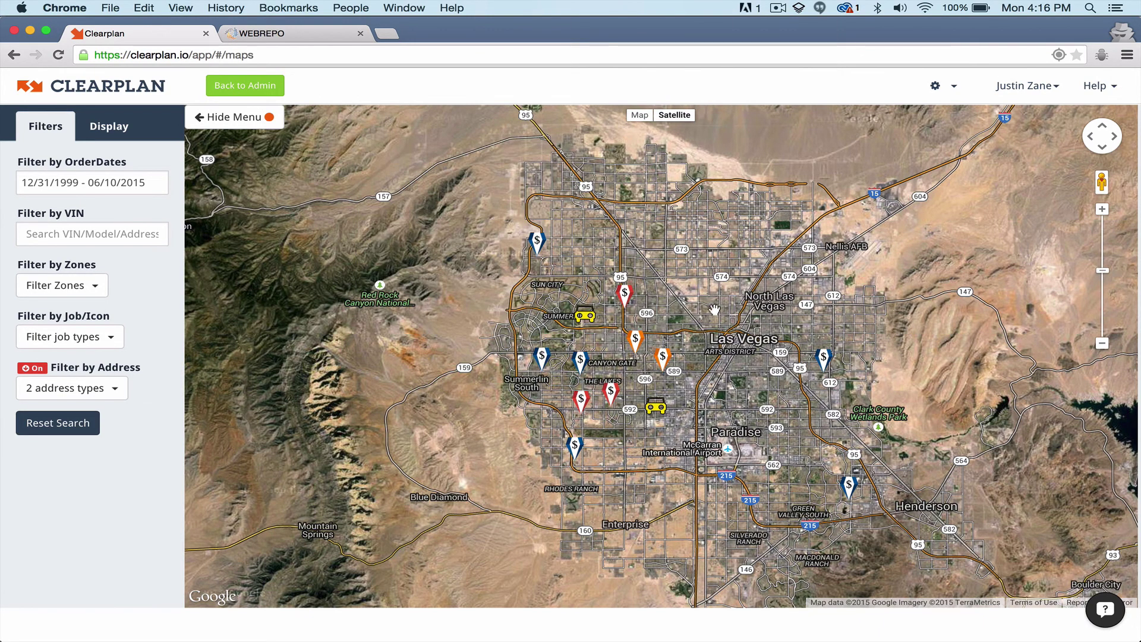